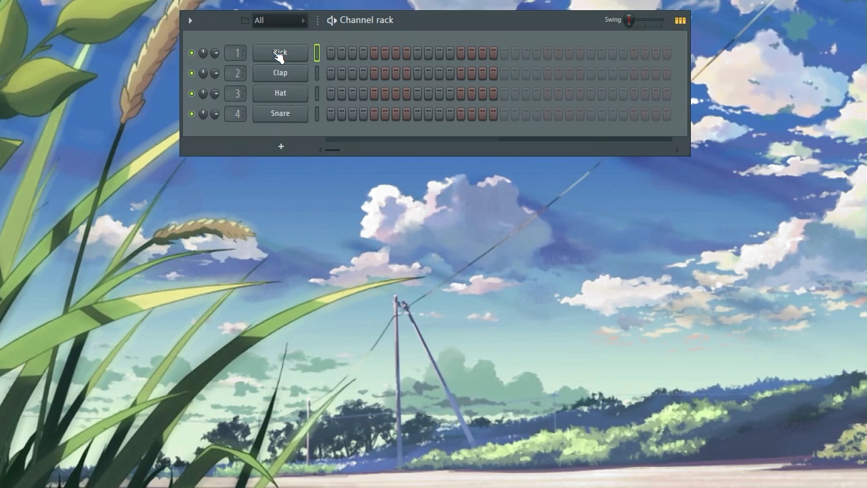
- Insert an FPC drum machine channel above the Kick channel and reposition its window
right_click(278, 56)
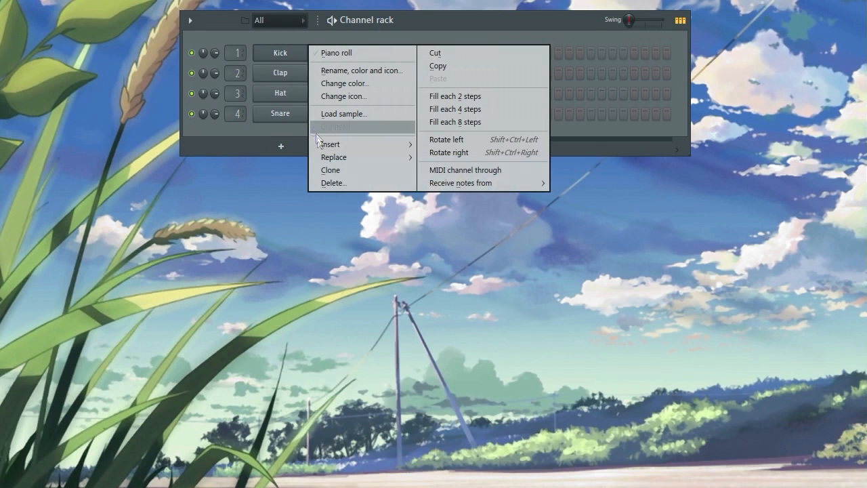
mouse_move(358, 144)
mouse_move(473, 197)
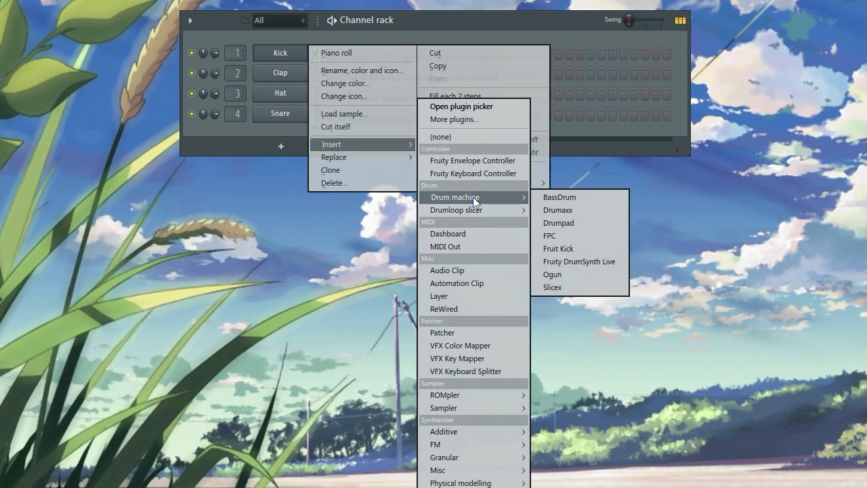
left_click(549, 236)
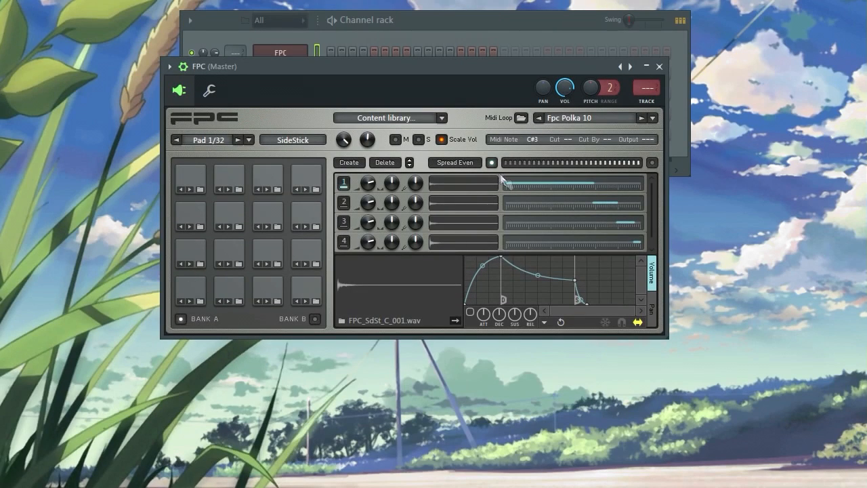
left_click_drag(331, 75, 349, 98)
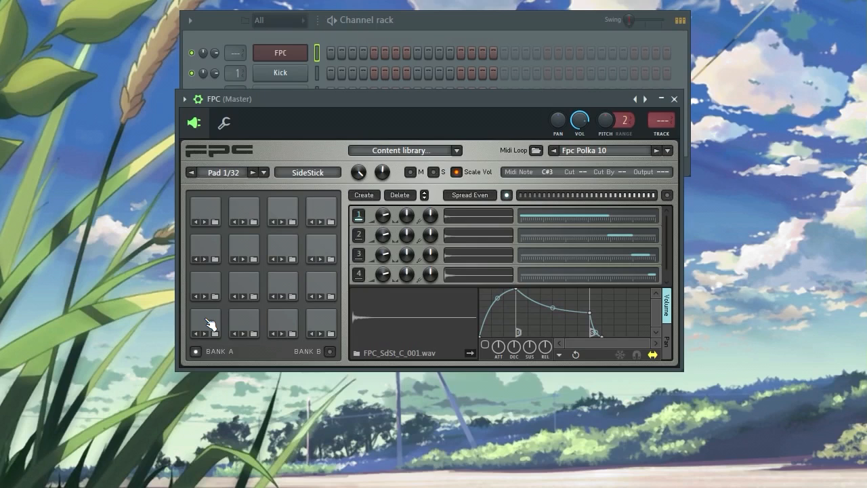
- Audition the default FPC pads and switch the instrument to the Empty preset
left_click(282, 317)
left_click(244, 318)
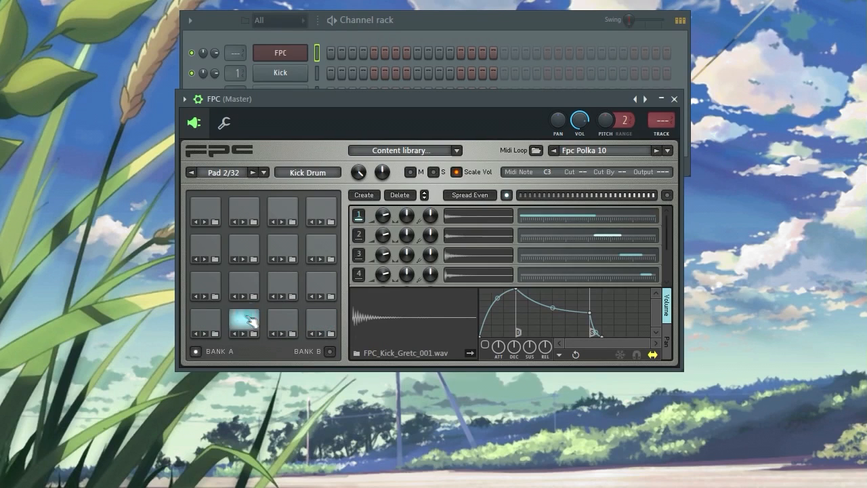
left_click(203, 325)
left_click(248, 320)
left_click(637, 99)
left_click(663, 157)
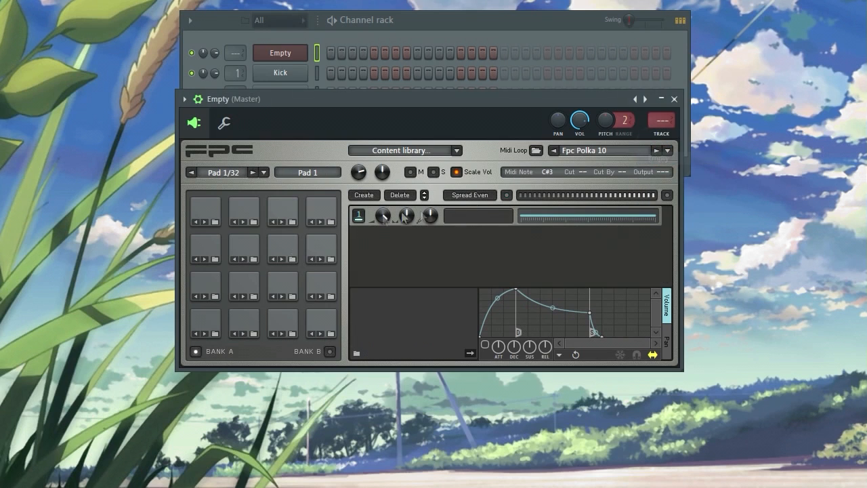
- Check the emptied FPC pads and set pad 1's MIDI note using Learn
left_click(297, 317)
left_click(324, 318)
left_click(196, 319)
left_click(205, 322)
left_click(212, 320)
left_click(547, 173)
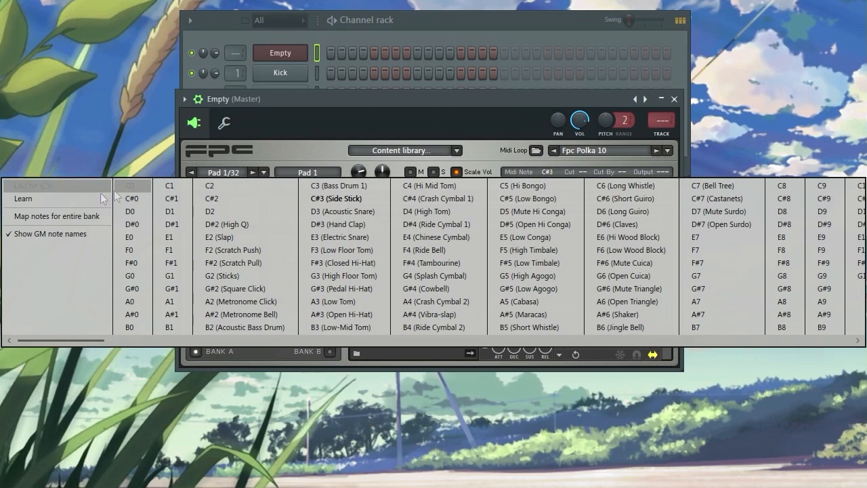
left_click(40, 200)
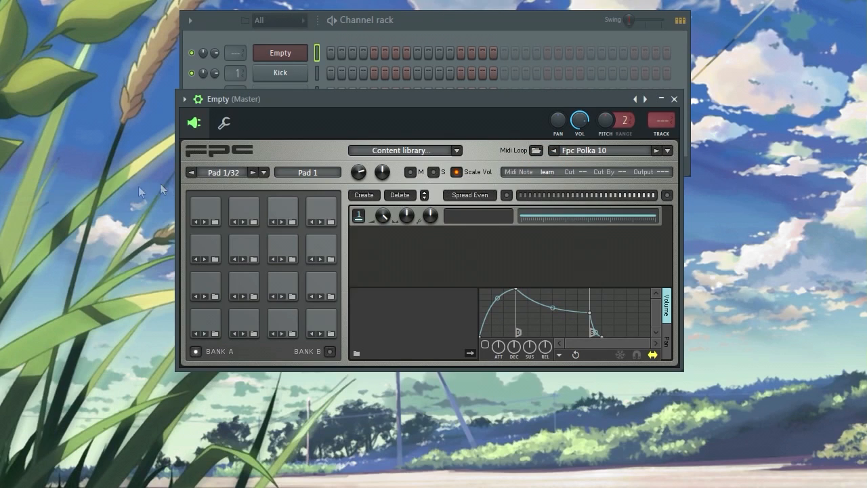
left_click(548, 173)
- Select pad 2 and set its MIDI note to Learn mode for assignment from the controller
left_click(248, 323)
left_click(245, 317)
left_click(247, 319)
left_click(547, 171)
left_click(69, 198)
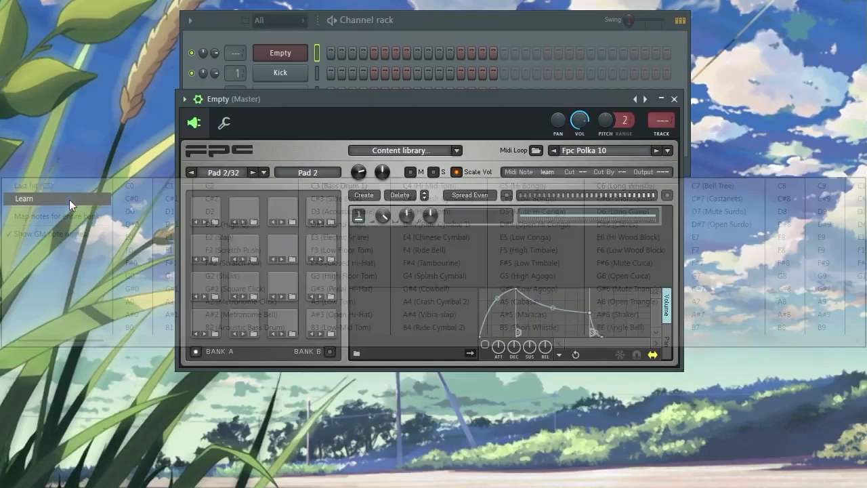
- Assign the MIDI notes of pads 3 and 4 with Learn, using F5 for pad 4
left_click(282, 317)
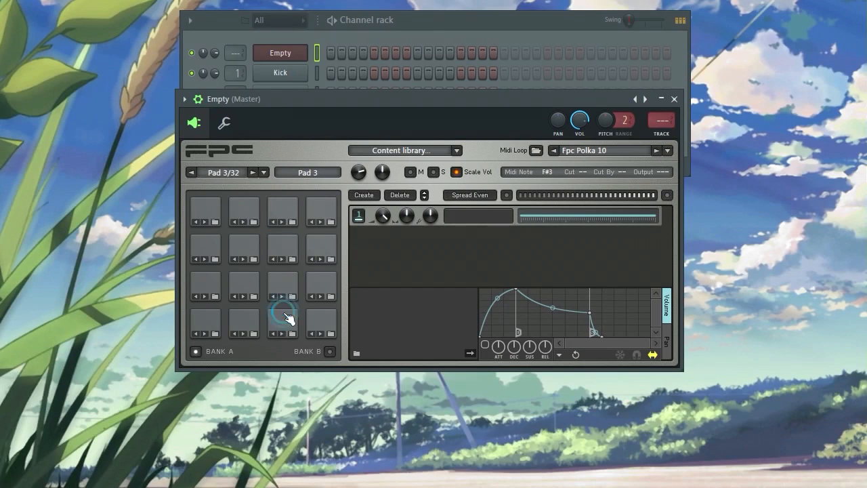
left_click(546, 174)
left_click(71, 197)
left_click(321, 322)
left_click(545, 172)
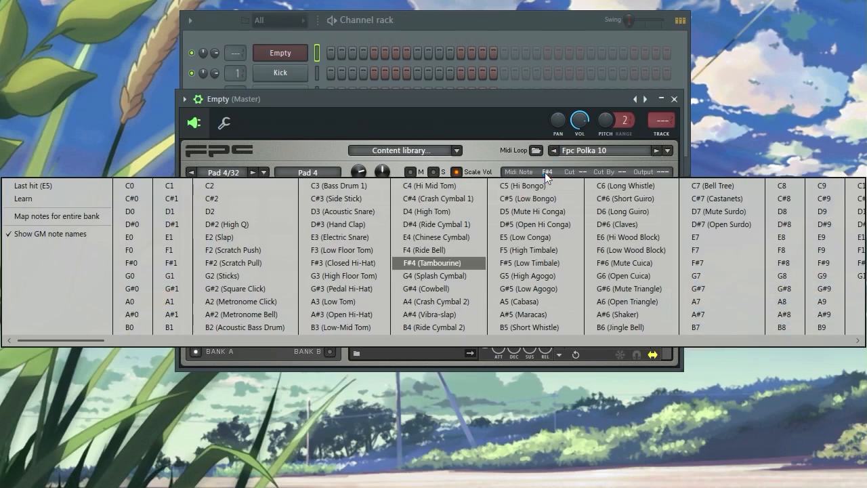
left_click(75, 198)
key("v")
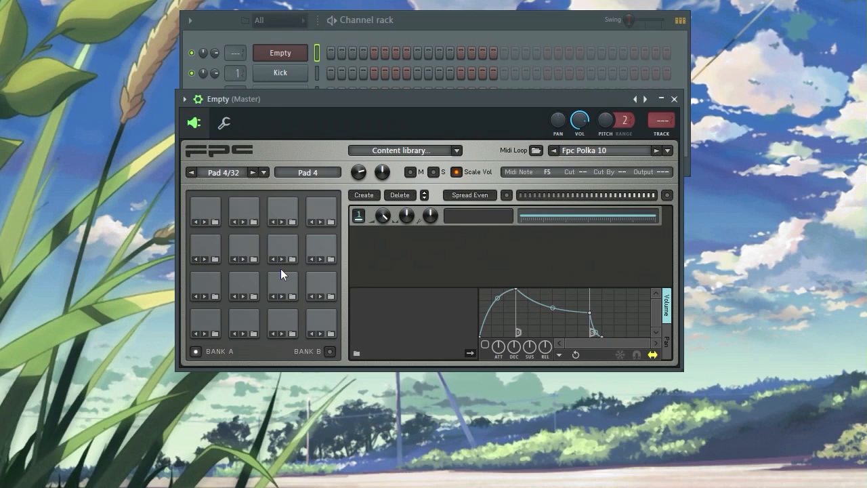
- Set the Cut and Cut By groups to 0 for FPC pads 1 to 4
left_click(210, 320)
left_click_drag(584, 172, 620, 166)
left_click(248, 319)
left_click(296, 322)
left_click(322, 318)
left_click_drag(464, 100, 493, 135)
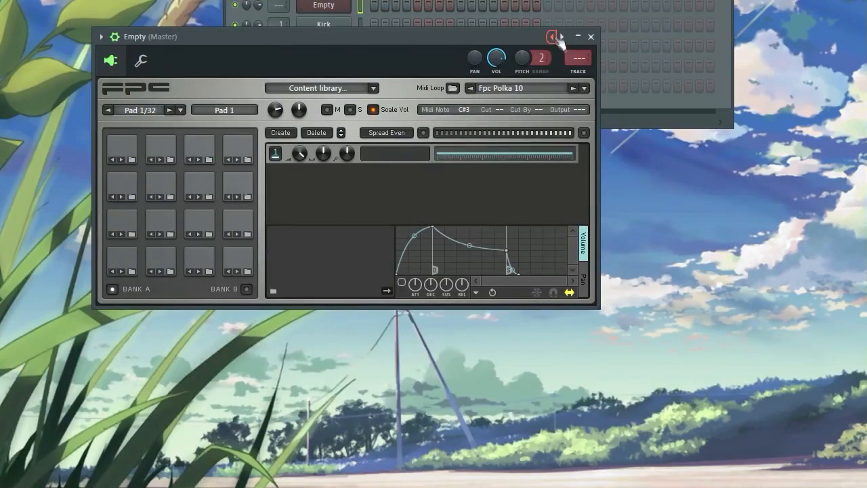
- Save the FPC pad mapping as a preset over the existing MPC preset file
right_click(553, 36)
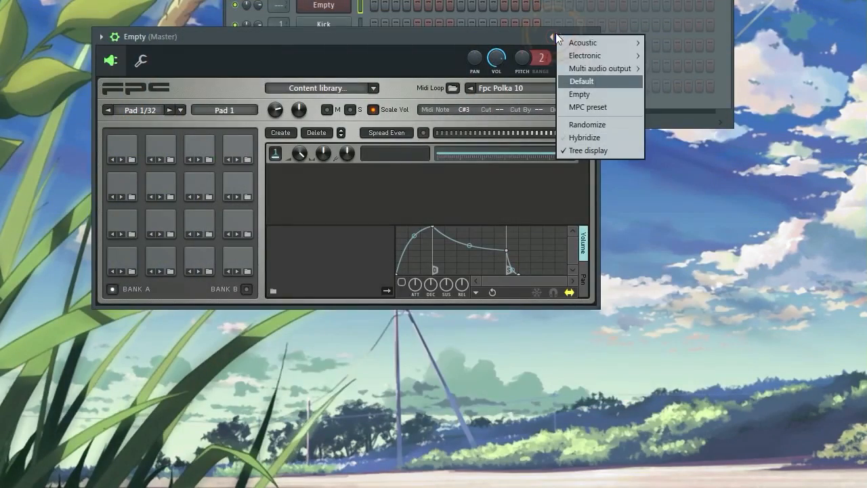
left_click(505, 26)
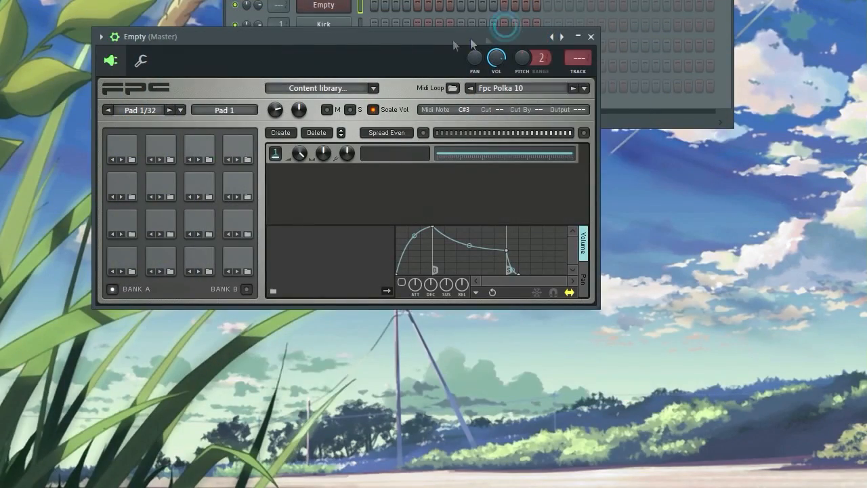
left_click(101, 37)
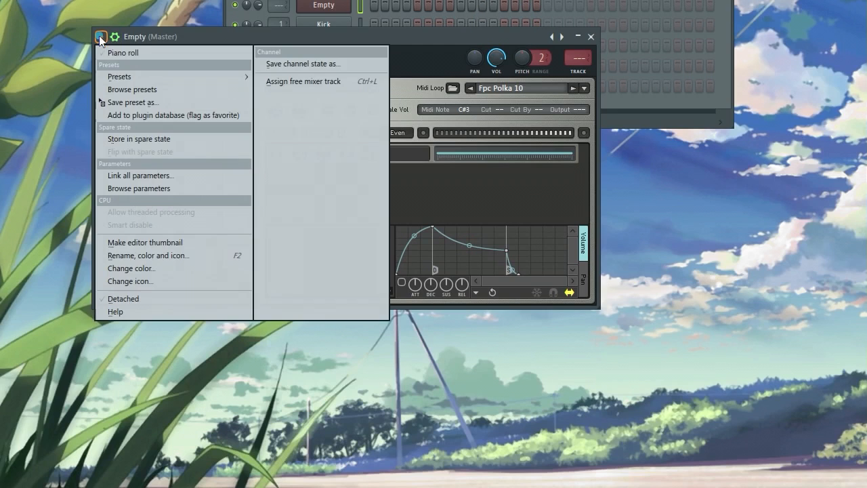
left_click(142, 102)
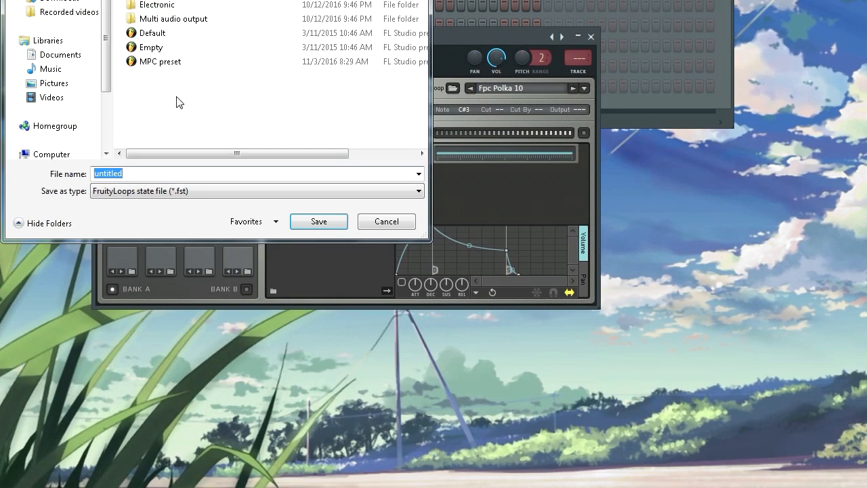
left_click(157, 63)
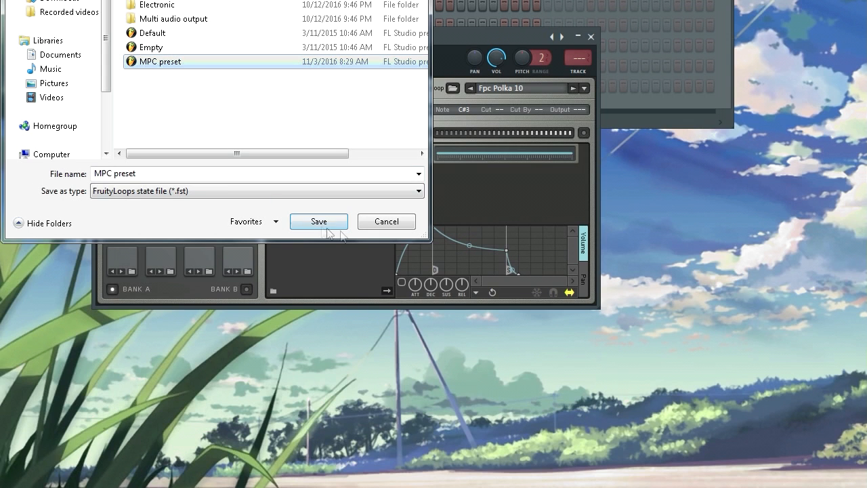
left_click(319, 221)
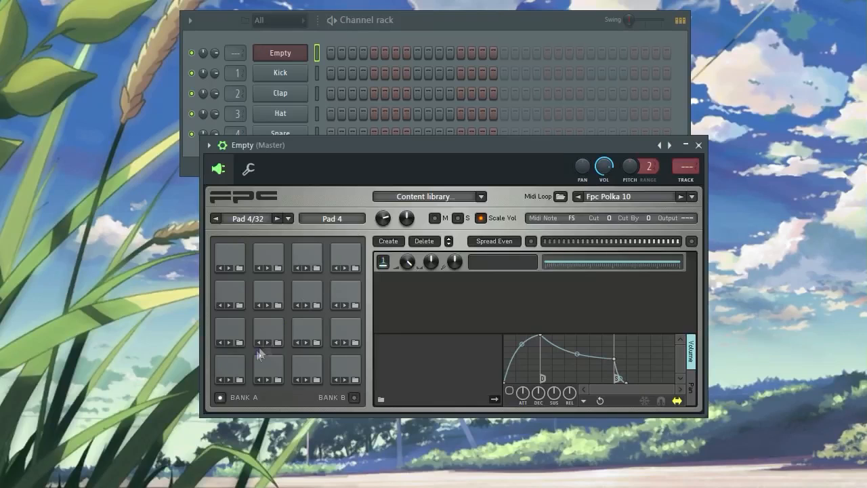
- Arrange the Channel rack and FPC windows so that all rack channels are visible above FPC
left_click_drag(344, 157, 346, 108)
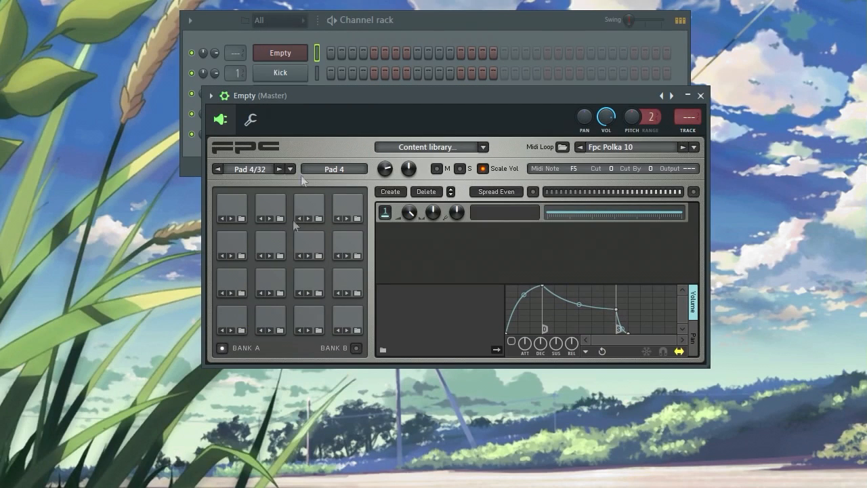
left_click_drag(350, 91, 339, 124)
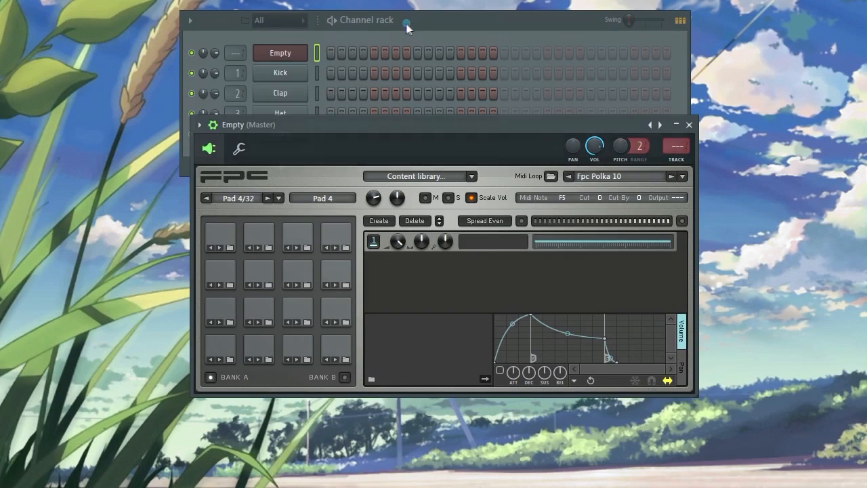
left_click_drag(405, 23, 444, 5)
left_click(272, 133)
left_click_drag(273, 133, 277, 171)
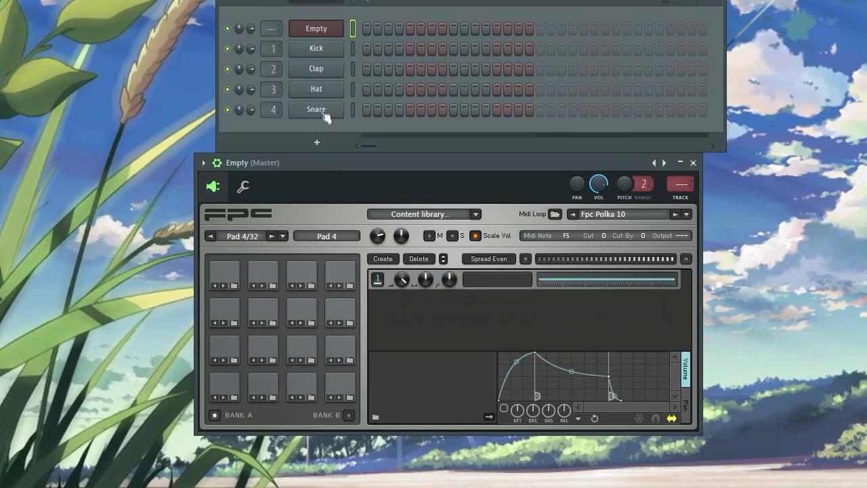
- Insert a Slicex drumloop slicer channel above the Kick channel and move its window clear
right_click(319, 53)
mouse_move(370, 140)
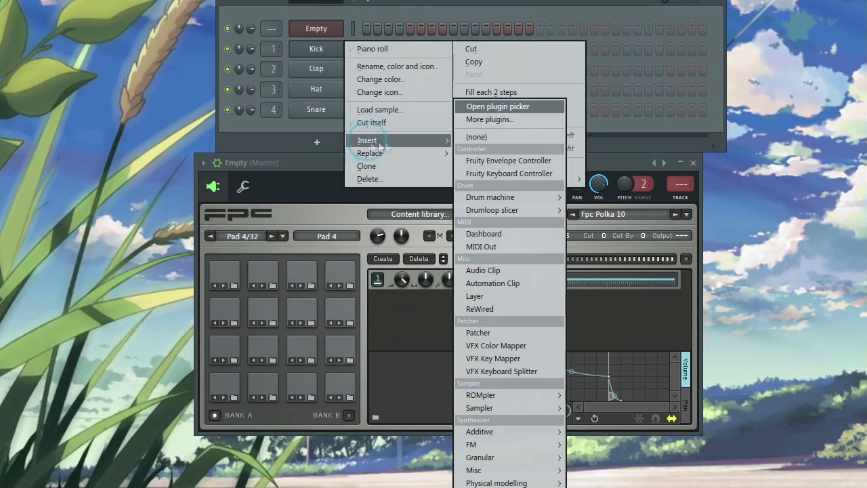
mouse_move(519, 209)
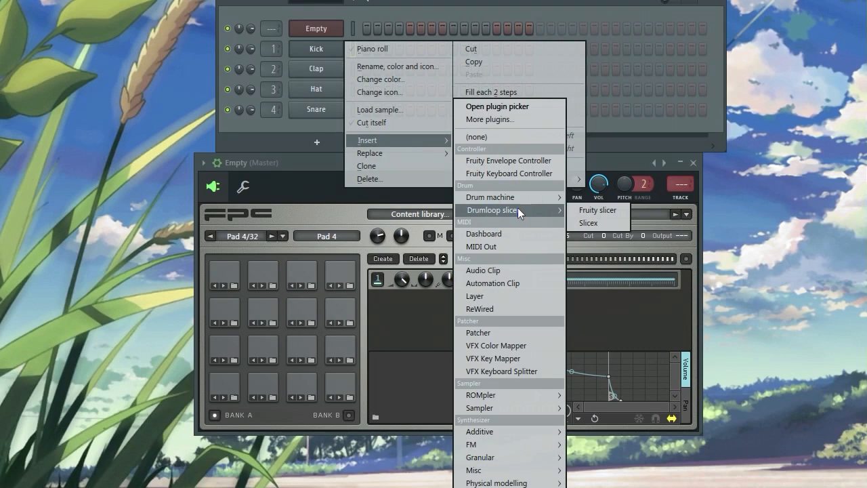
left_click(588, 223)
left_click_drag(369, 54, 515, 39)
left_click_drag(404, 45, 463, 9)
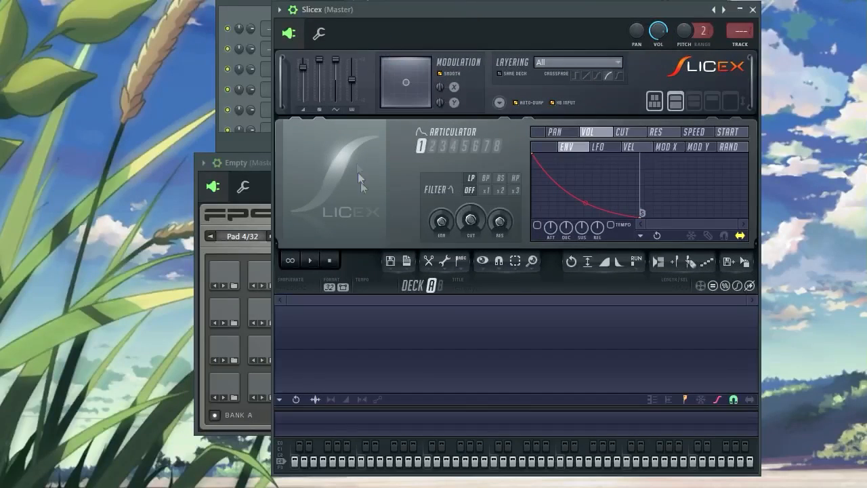
- Load the sample "Lenny Kravitz - Little Girl's Eyes" into Slicex
left_click(428, 261)
left_click(387, 263)
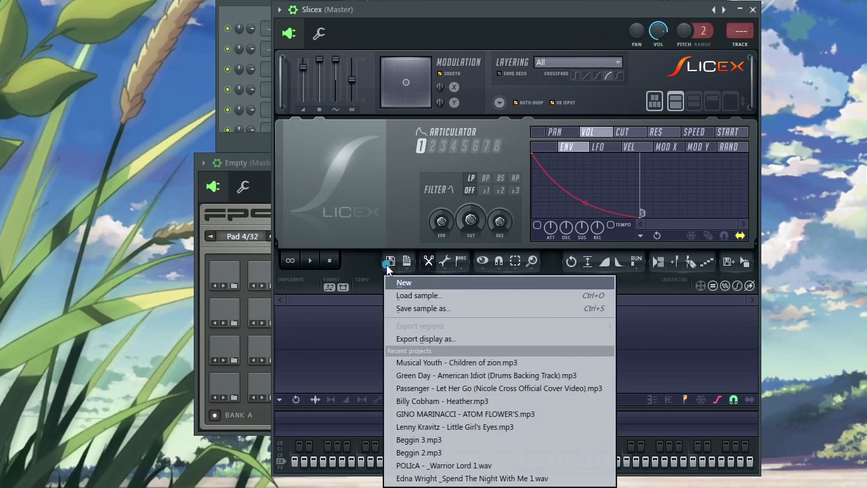
left_click(408, 297)
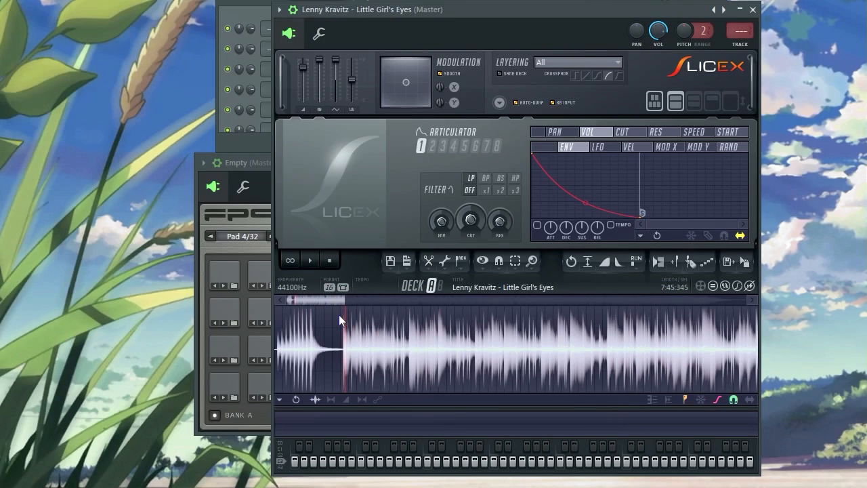
- Play the sample from just after the quiet intro gap and drop five slice markers along the way
left_click_drag(344, 317, 335, 323)
left_click(340, 319)
left_click_drag(343, 299, 309, 301)
left_click_drag(316, 303, 310, 298)
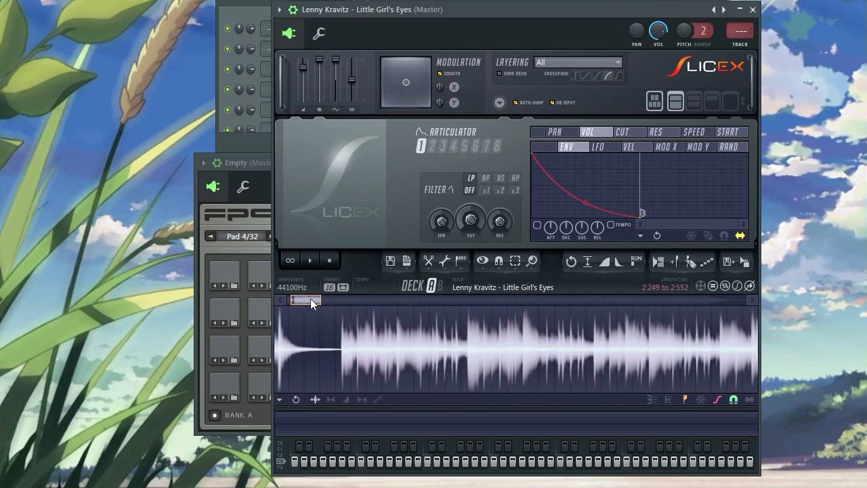
left_click(336, 315)
left_click(678, 263)
left_click_drag(337, 310, 346, 313)
left_click(680, 263)
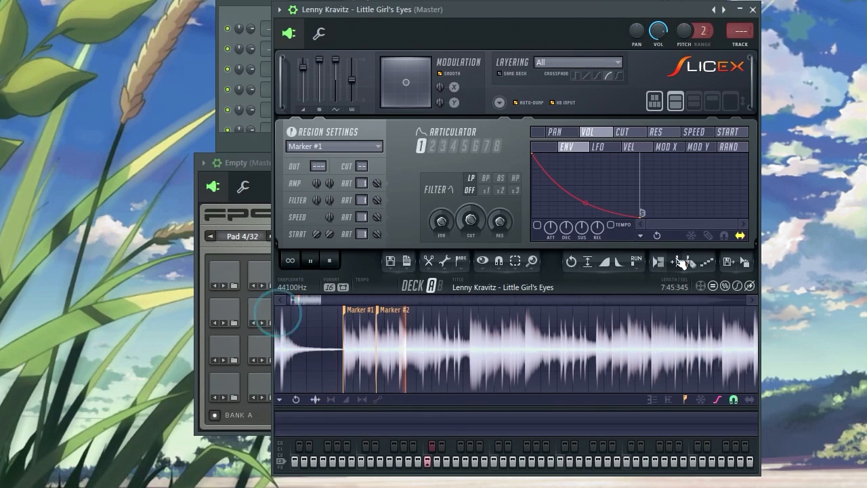
left_click(680, 263)
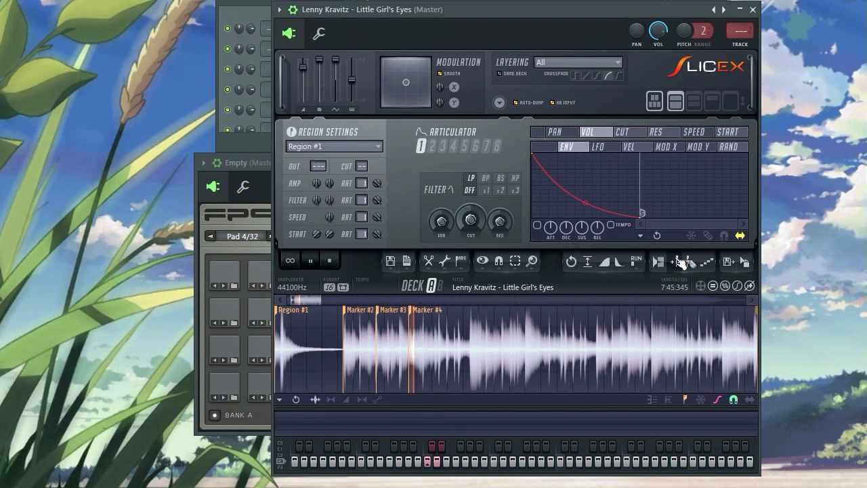
left_click(680, 263)
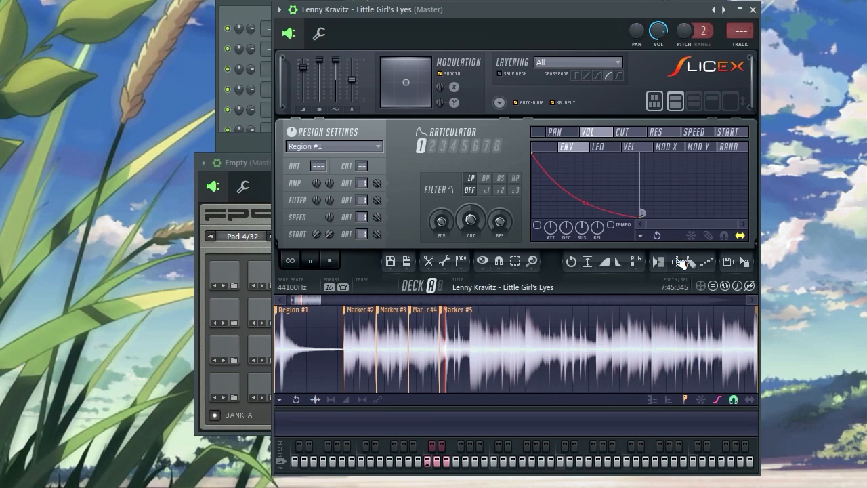
left_click(679, 263)
left_click(329, 260)
- Delete Region #1 ahead of the slice markers and select the Marker #1 slice
right_click(287, 315)
left_click(298, 331)
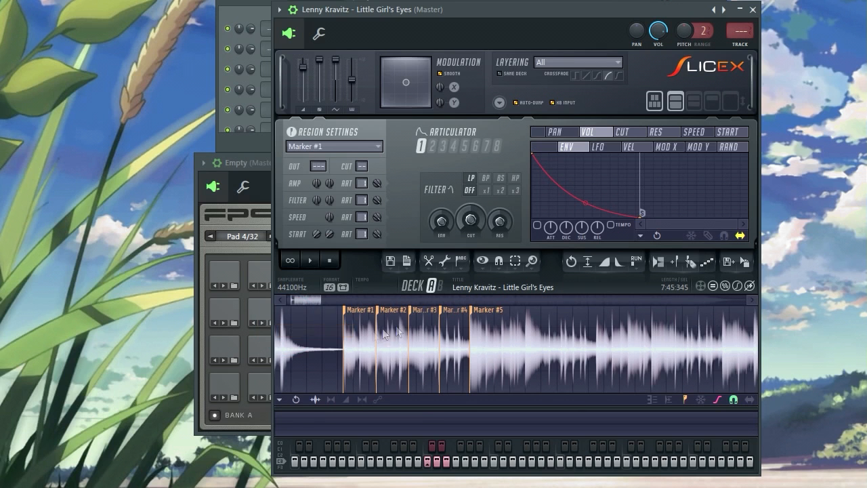
left_click(353, 312)
mouse_move(321, 300)
left_mouse_down()
mouse_move(300, 300)
mouse_move(312, 309)
left_mouse_up()
left_click_drag(413, 309, 421, 310)
- Place the Slicex and FPC windows side by side and transfer the Marker #1 slice onto FPC pad 1
left_click_drag(442, 11, 528, 13)
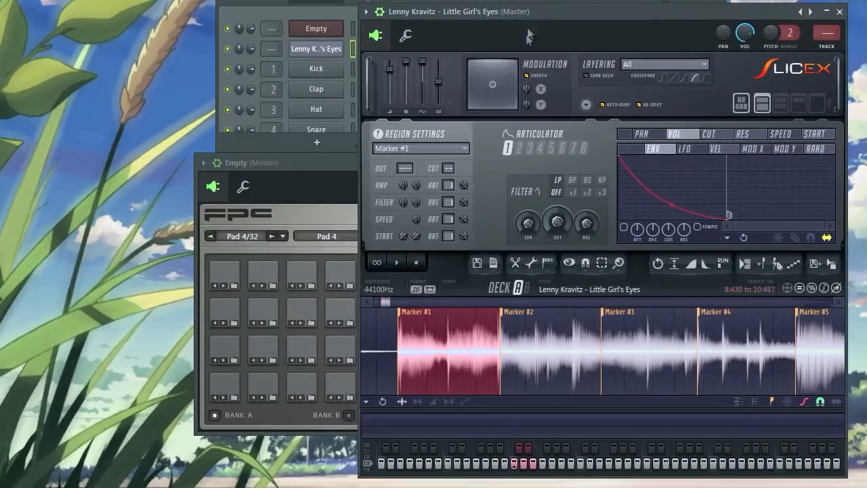
left_click_drag(317, 165, 260, 143)
left_click(515, 14)
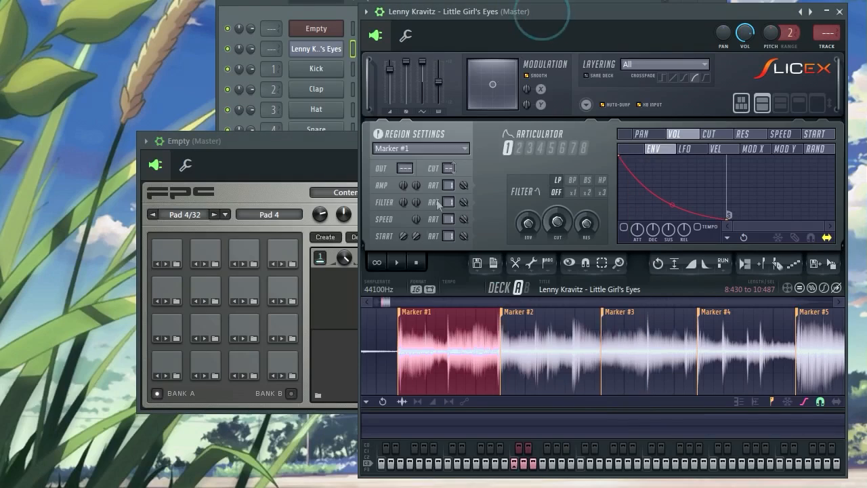
left_click(416, 319)
left_click_drag(831, 263, 168, 366)
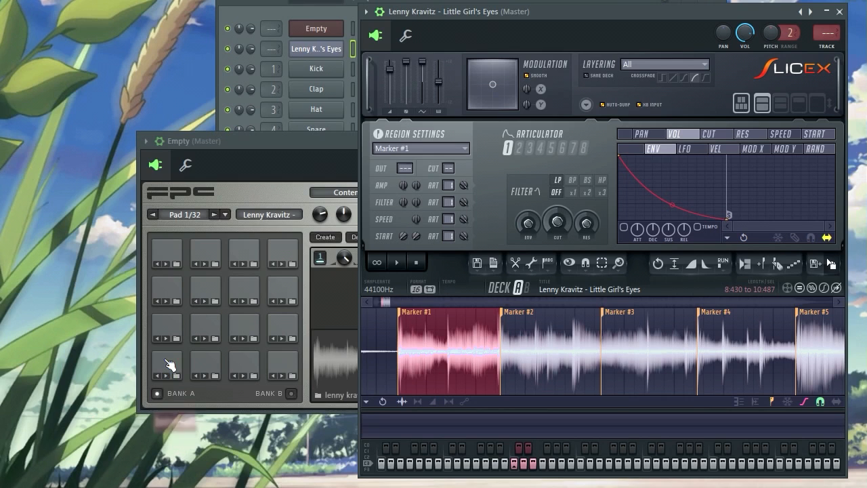
- Transfer the Marker #2, Marker #3 and Marker #4 slices from Slicex onto FPC pads 2, 3 and 4
left_click(513, 317)
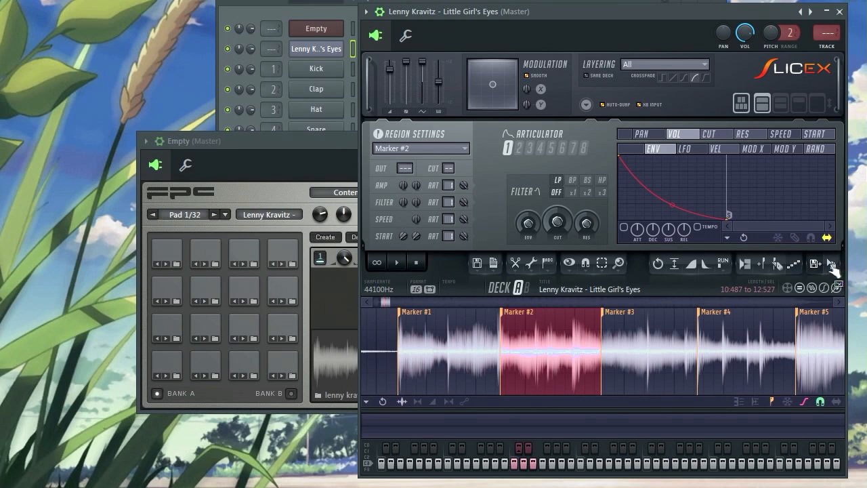
mouse_move(831, 263)
left_mouse_down()
mouse_move(251, 368)
mouse_move(214, 363)
left_mouse_up()
left_click(614, 318)
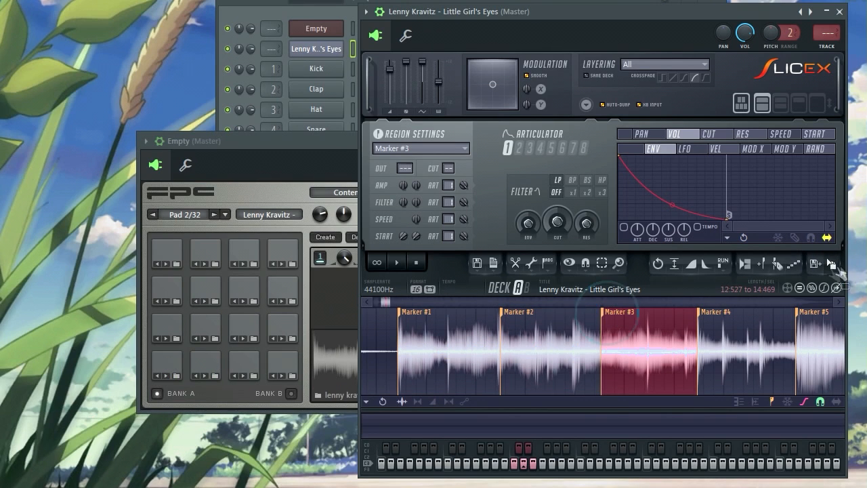
left_click_drag(831, 263, 241, 369)
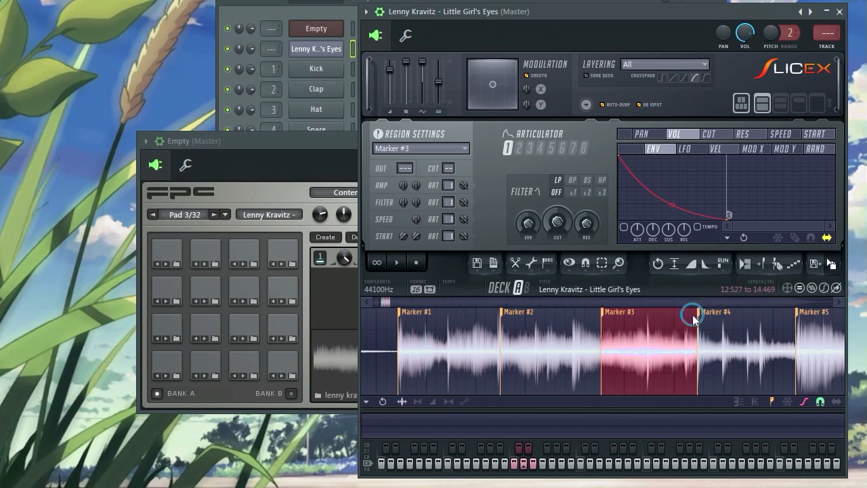
left_click(708, 318)
left_click_drag(831, 263, 288, 364)
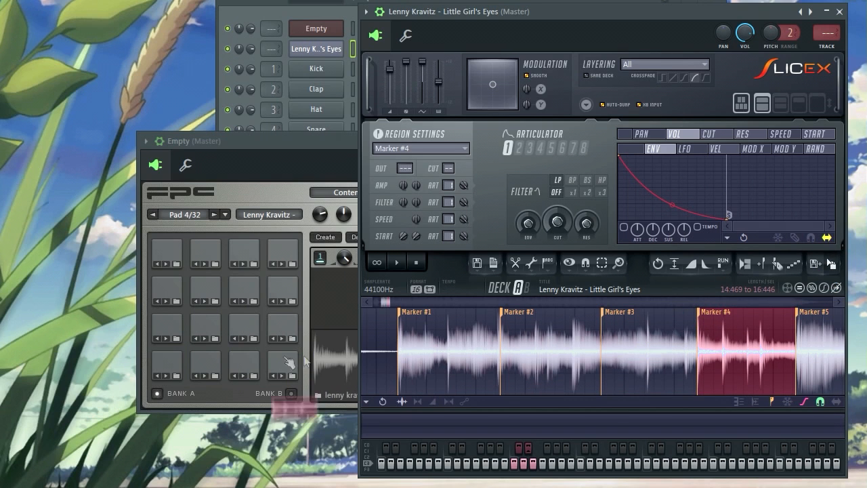
- Transfer the Marker #4 slice onto FPC pad 5 as well and bring the full FPC window to the front
left_click_drag(832, 264, 171, 322)
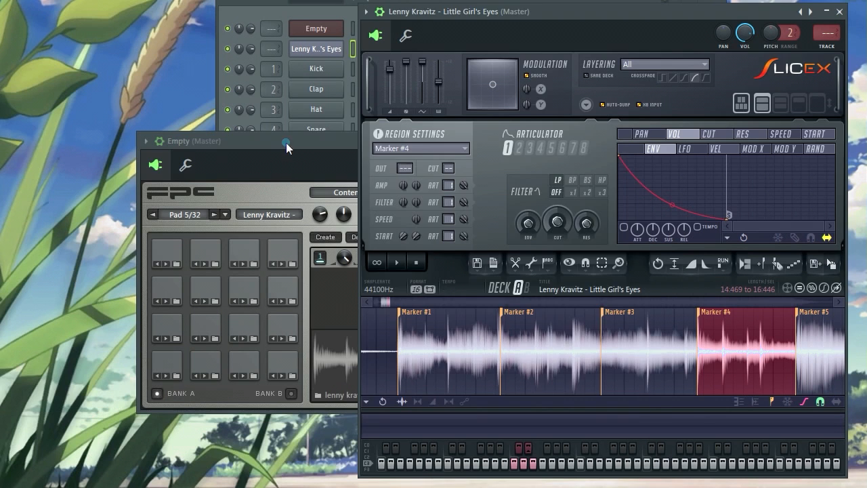
left_click(286, 142)
left_click_drag(412, 142, 440, 125)
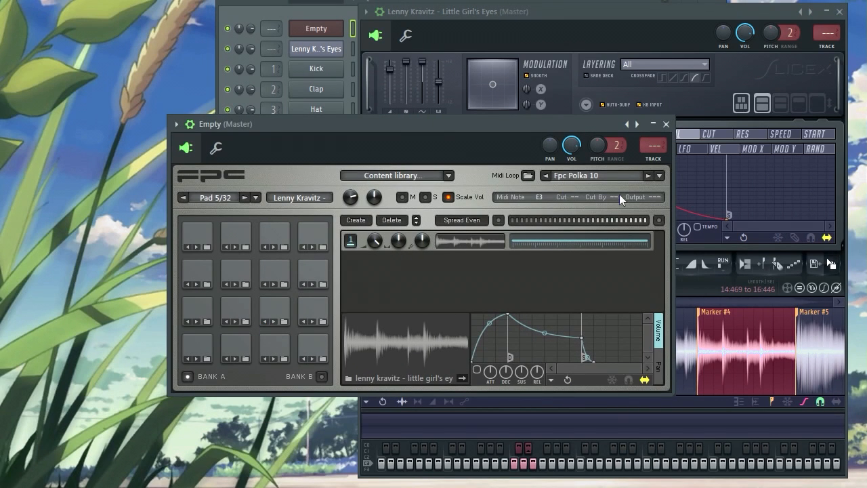
- Audition the slices on FPC pads 5, 2, 3 and 4 by triggering each pad repeatedly
left_click(203, 310)
left_click(204, 310)
left_click(204, 311)
left_click(205, 310)
left_click(205, 310)
left_click(205, 310)
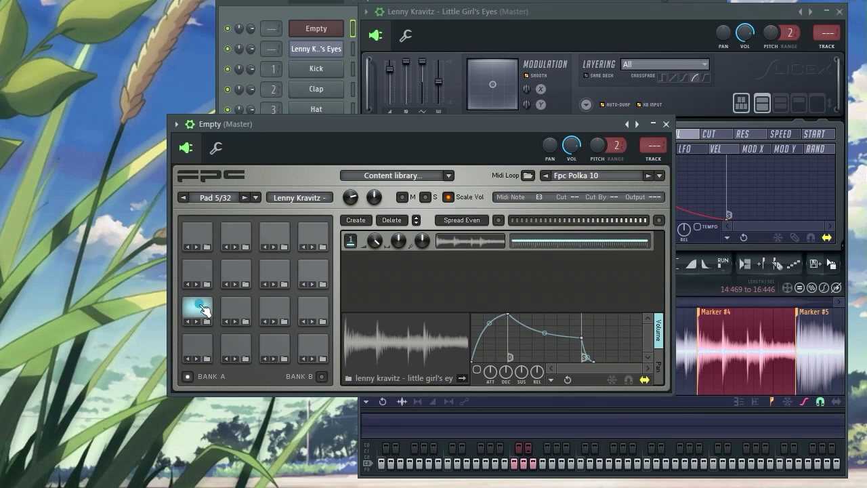
left_click(236, 346)
left_click(236, 346)
left_click(236, 346)
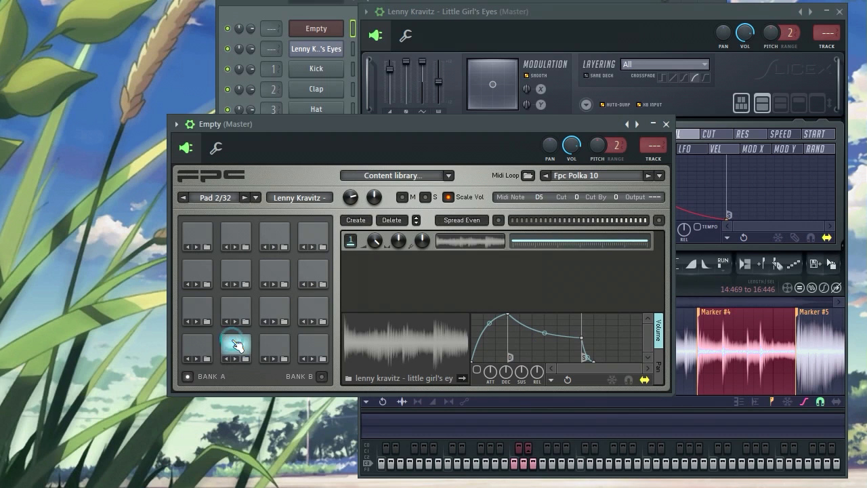
left_click(240, 346)
left_click(272, 345)
left_click(272, 346)
left_click(310, 346)
left_click(312, 345)
left_click(312, 346)
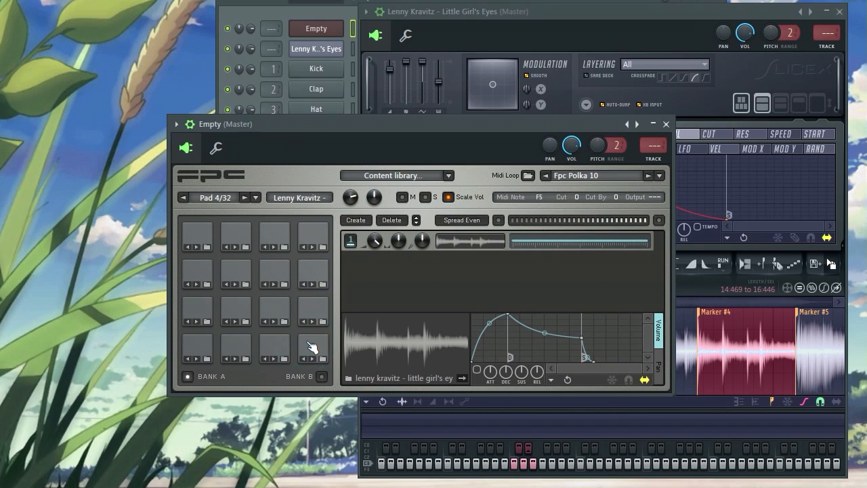
left_click(312, 346)
left_click(311, 346)
left_click(312, 346)
left_click(202, 308)
- Show the channel rack and program a beat with kicks on steps 1 and 11 and snares on steps 5 and 13
left_click_drag(302, 122, 314, 120)
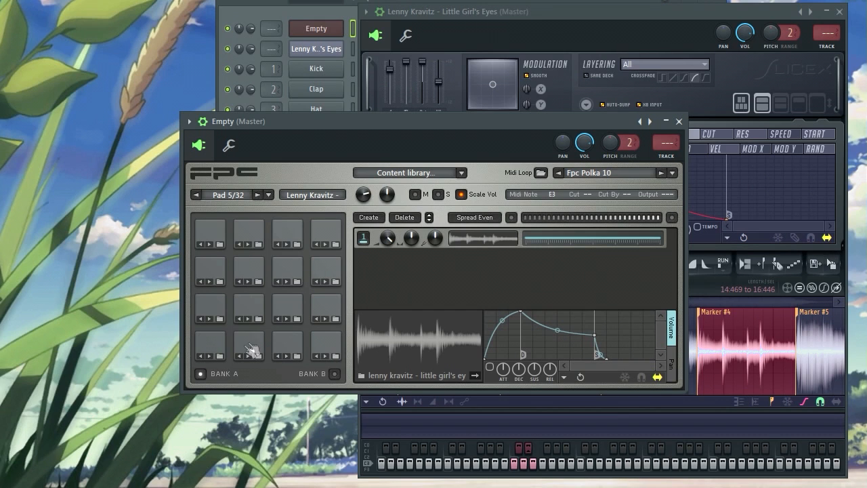
left_click(294, 374)
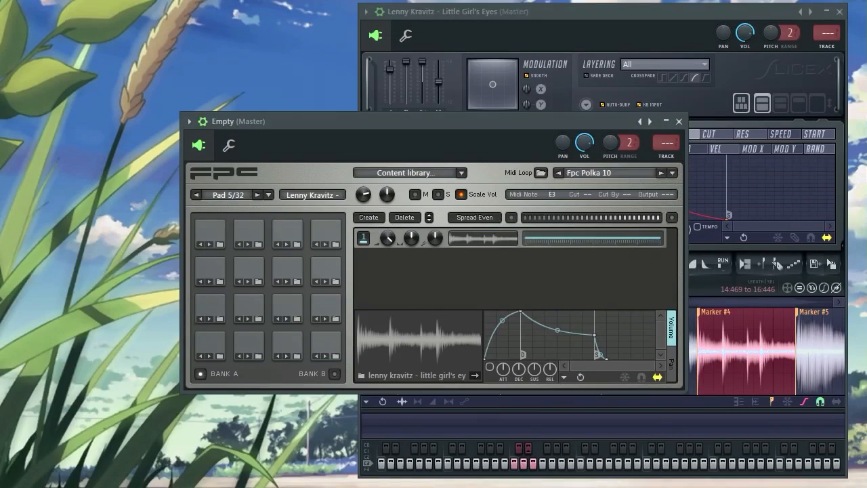
key("F6")
left_click_drag(380, 1, 366, 6)
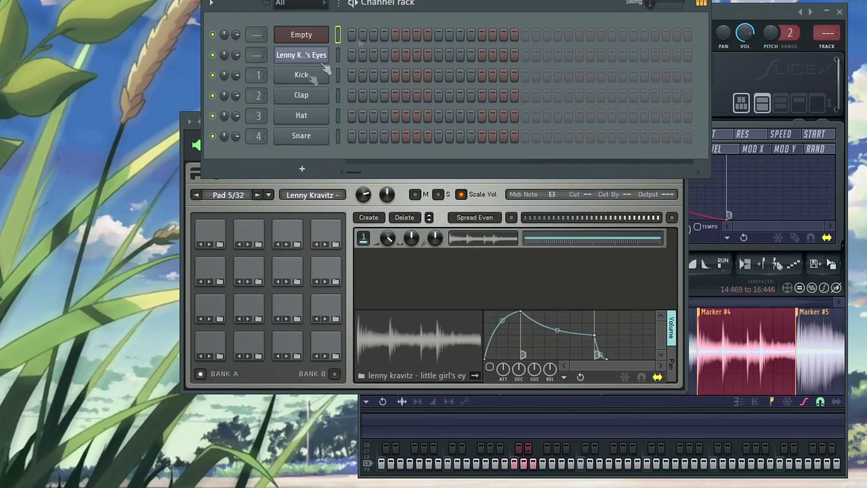
left_click(395, 136)
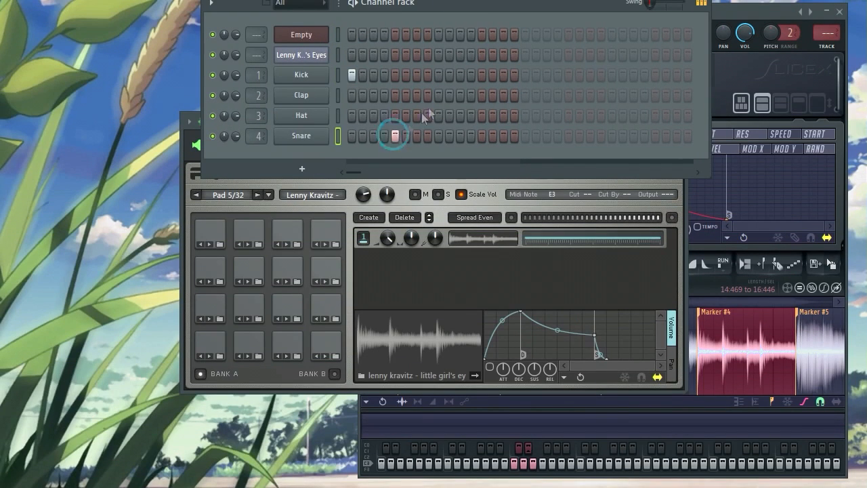
left_click(460, 74)
left_click(482, 136)
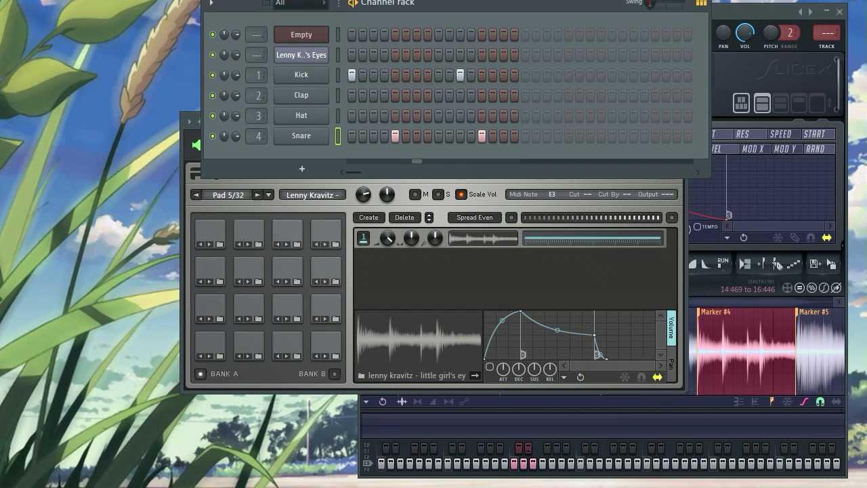
- Play FPC slices over the looping beat and add a kick on step 7
left_click(316, 38)
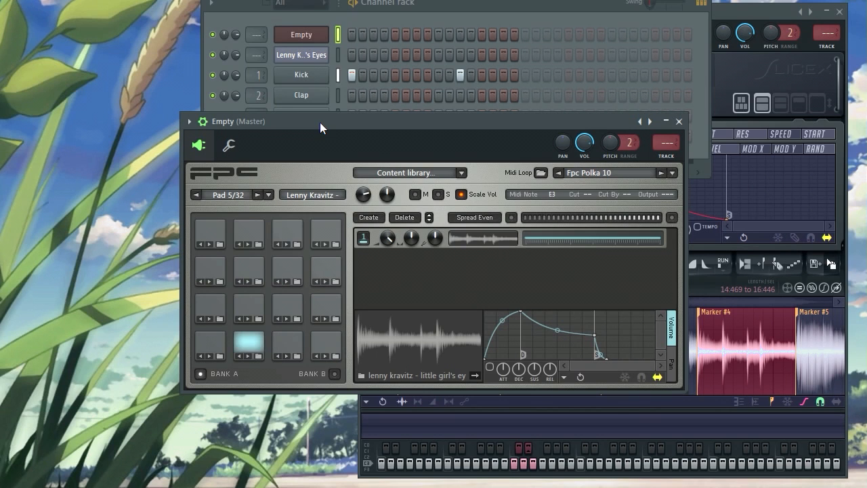
left_click(259, 31)
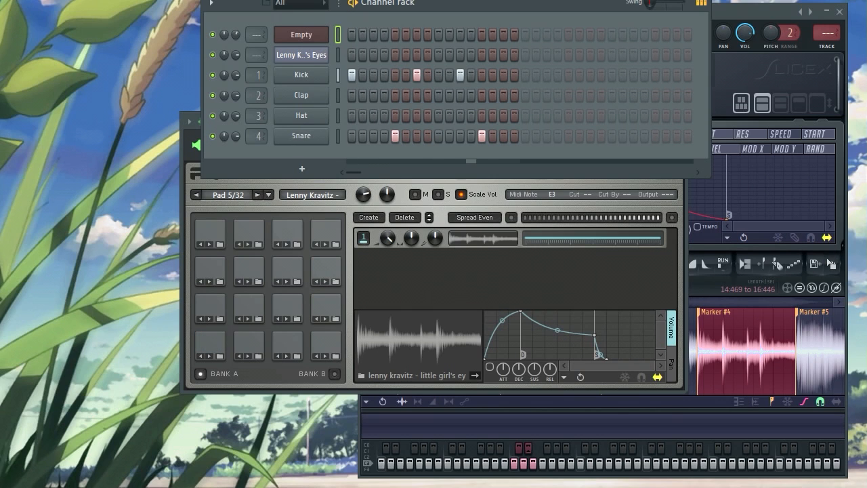
left_click(195, 160)
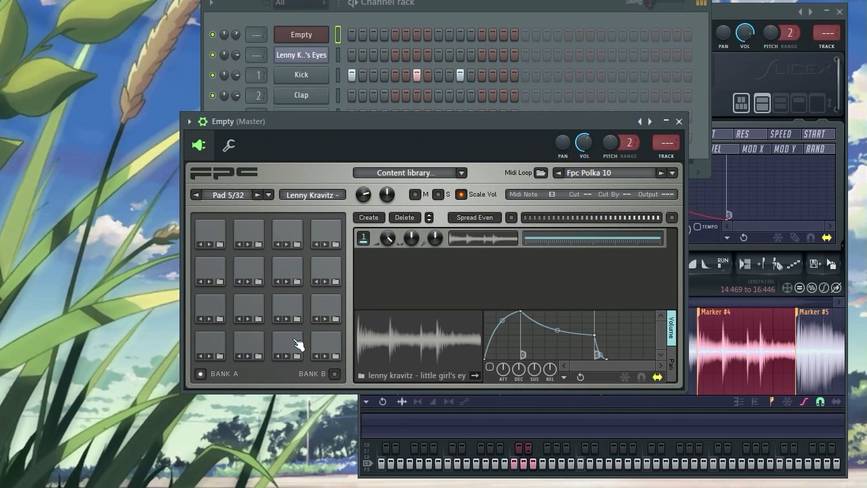
- Arrange the windows so that Slicex sits in front with the FPC pads visible beside it
left_click_drag(398, 122, 412, 136)
left_click_drag(437, 8, 444, 0)
left_click(306, 168)
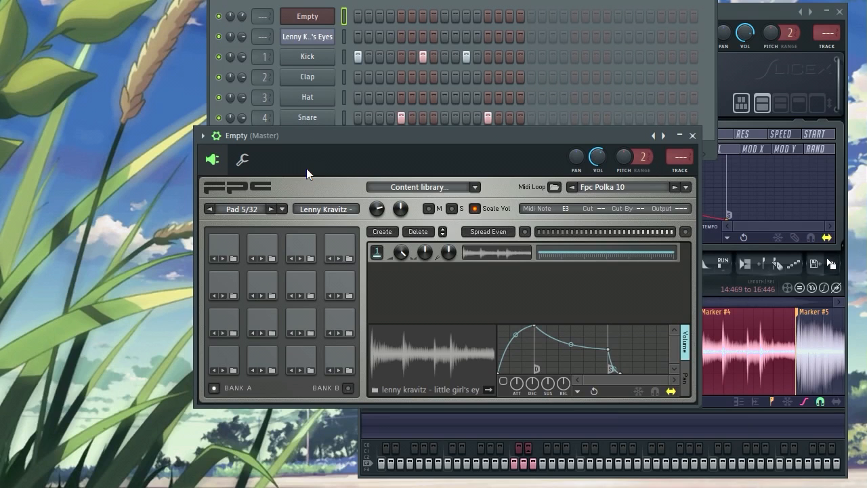
left_click_drag(306, 168, 301, 49)
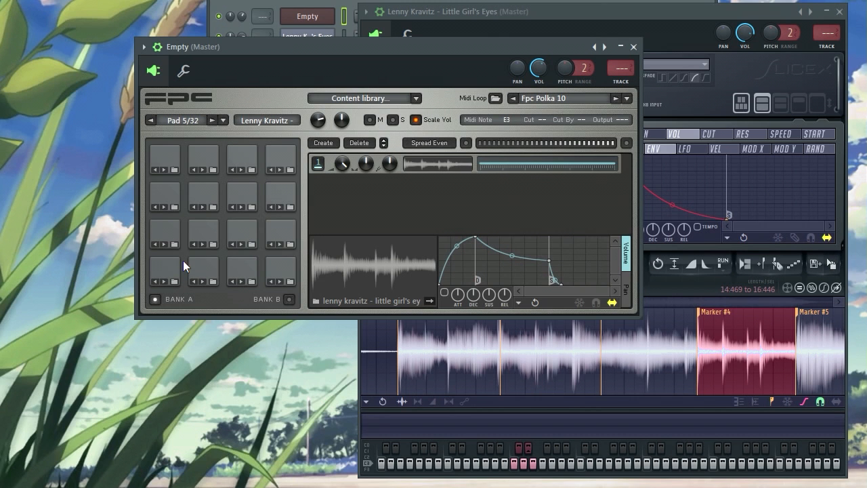
left_click_drag(615, 10, 591, 9)
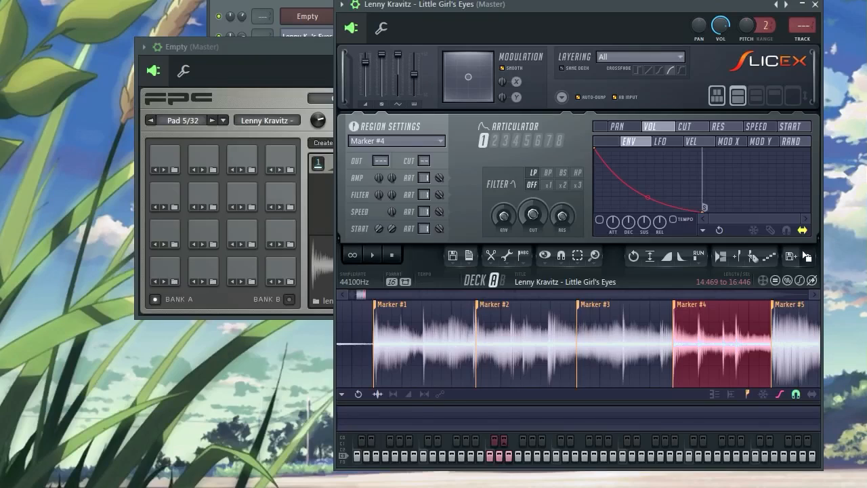
- Open the mixer and load Edison into effect slot 1 of the Master track
key("F9")
left_click(487, 151)
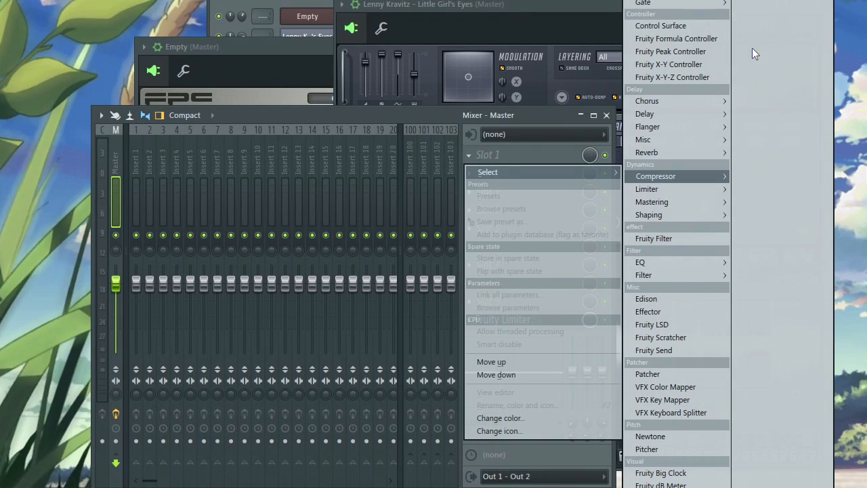
left_click(650, 299)
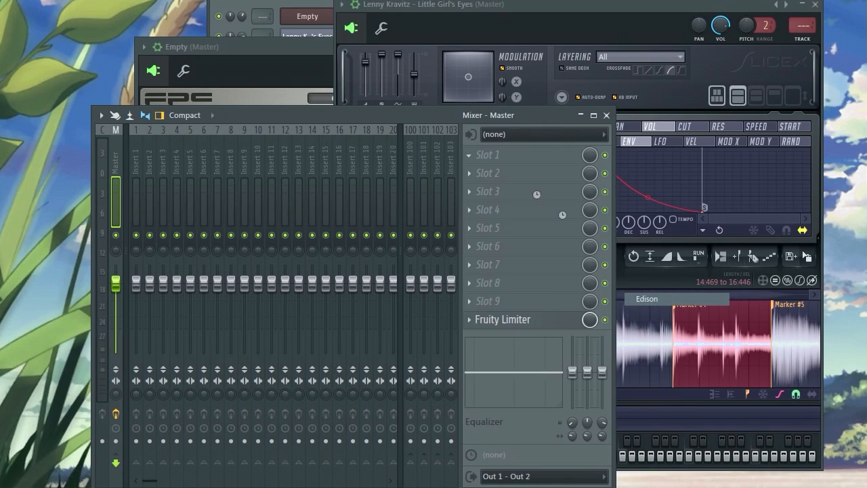
left_click_drag(353, 54, 401, 23)
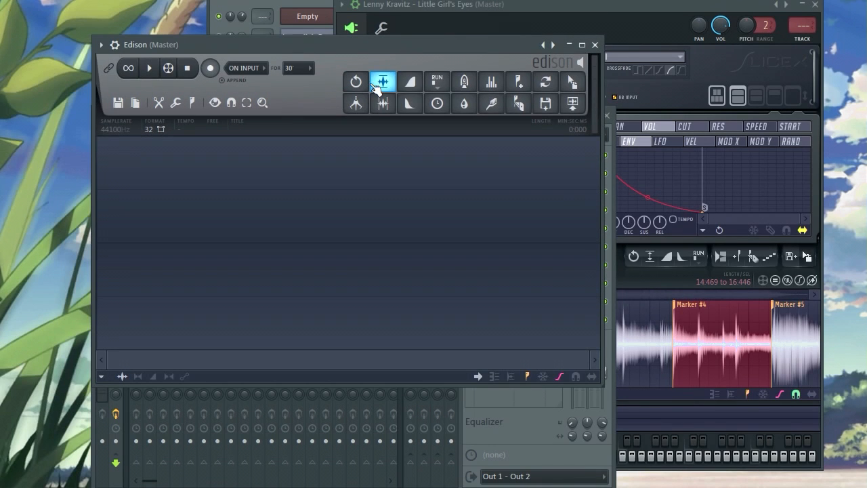
- Compare the Edison and Slicex windows side by side, then close the Edison window
left_click(548, 18)
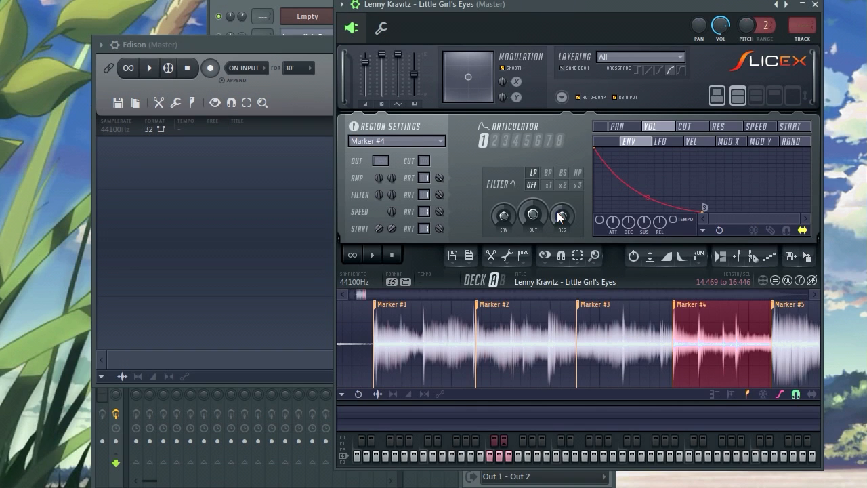
mouse_move(256, 50)
left_mouse_down()
mouse_move(309, 41)
mouse_move(256, 63)
left_mouse_up()
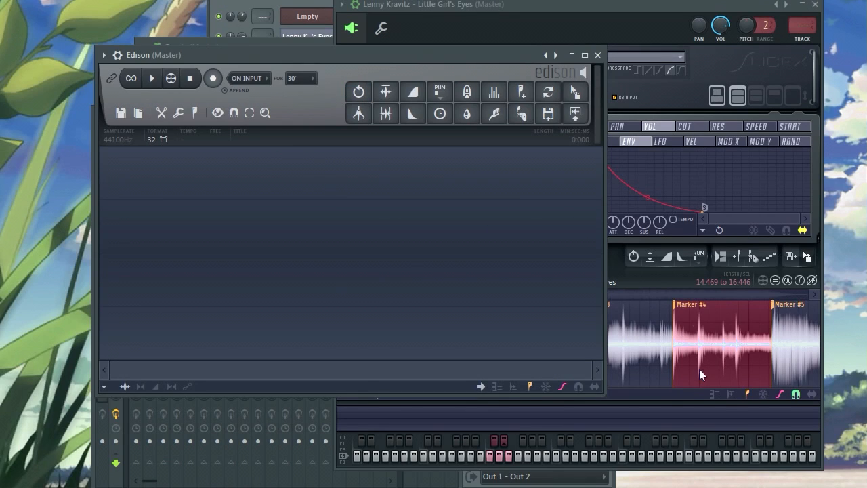
left_click_drag(502, 62, 447, 100)
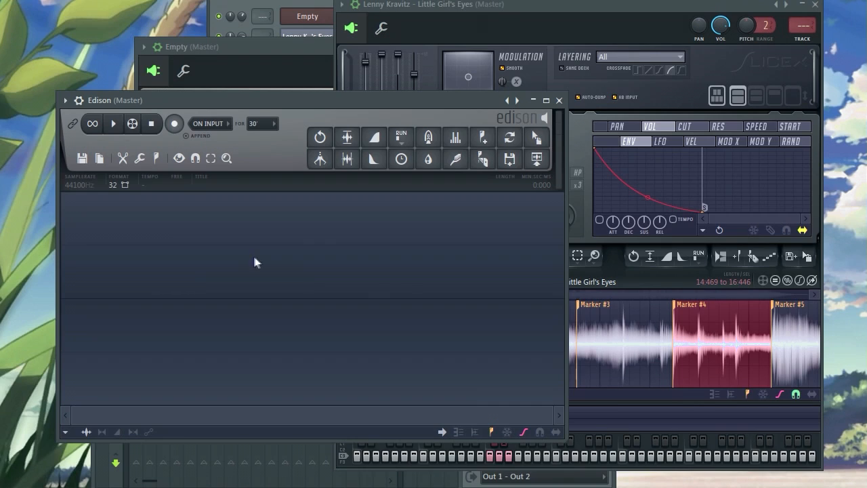
left_click(560, 101)
- Clear the FPC, Slicex and mixer windows so that only the channel rack stays open
mouse_move(524, 6)
left_mouse_down()
mouse_move(548, 1)
mouse_move(516, 7)
left_mouse_up()
left_click_drag(265, 61, 356, 57)
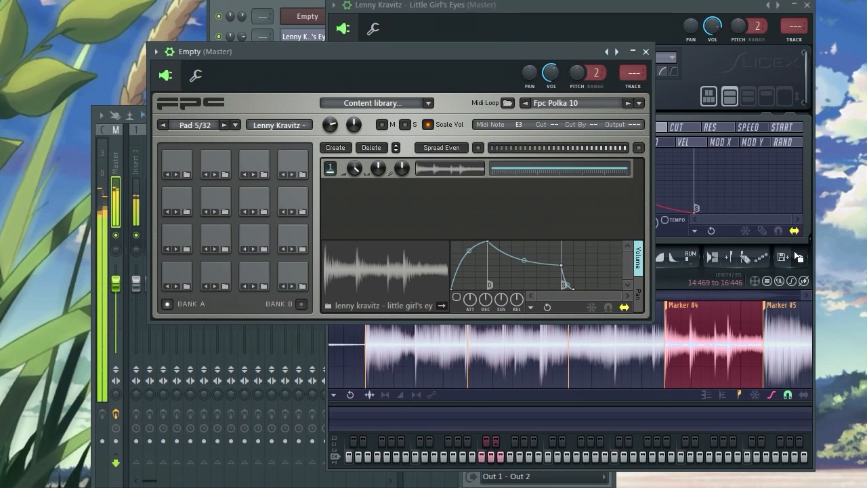
left_click(633, 52)
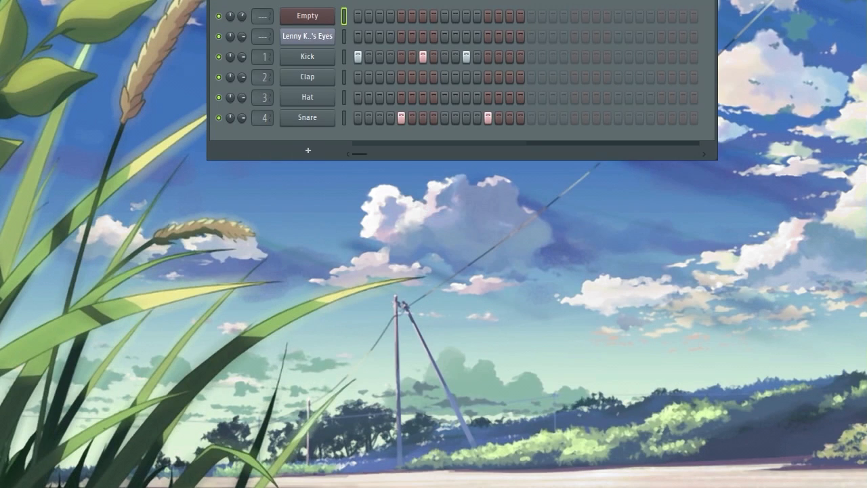
- Reopen FPC from the Empty channel and place its window directly beneath the channel rack
left_click_drag(434, 0, 440, 25)
left_click(296, 37)
left_click_drag(364, 52, 431, 197)
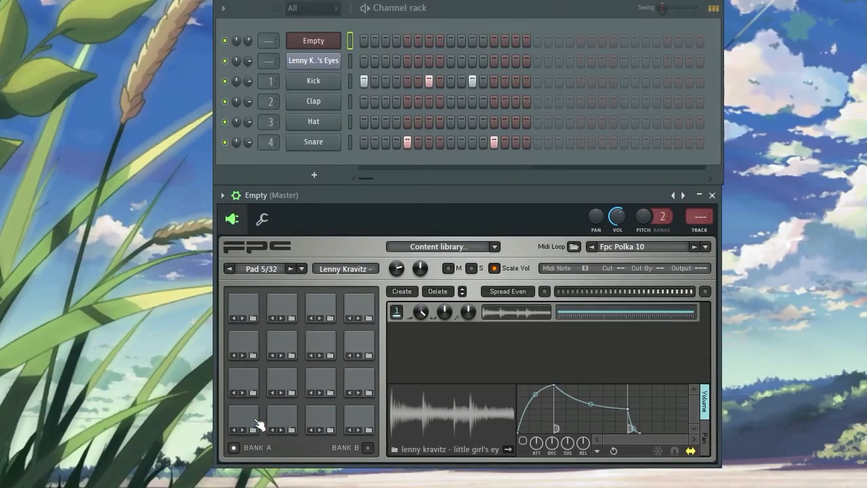
left_click_drag(410, 194, 455, 91)
left_click_drag(385, 189, 389, 158)
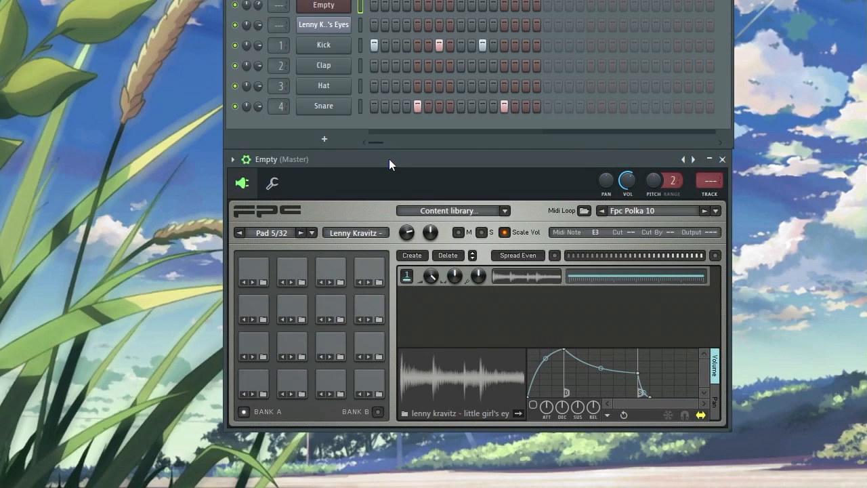